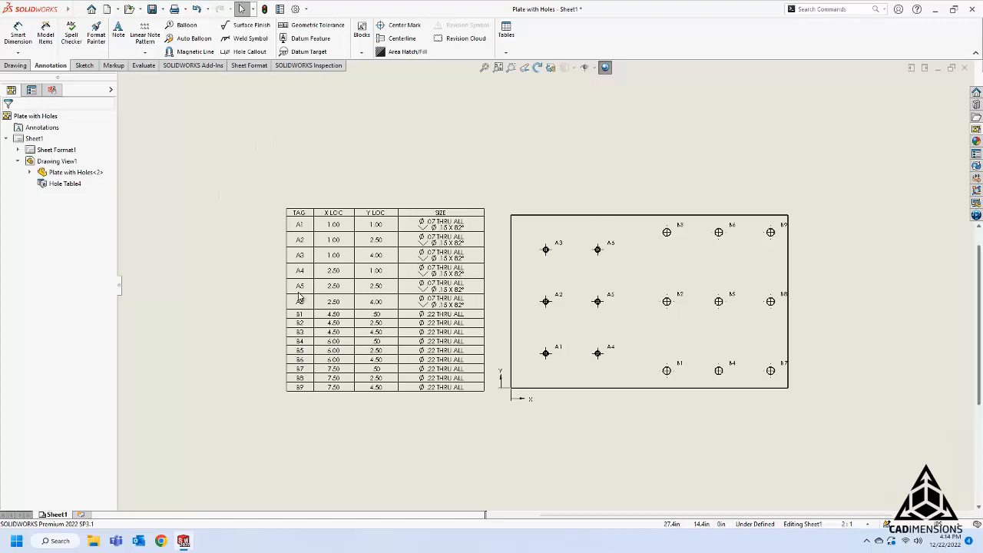
Move the A1 row below the A3 row in the hole table and return it to the first data row
click(304, 234)
drag(284, 224, 283, 259)
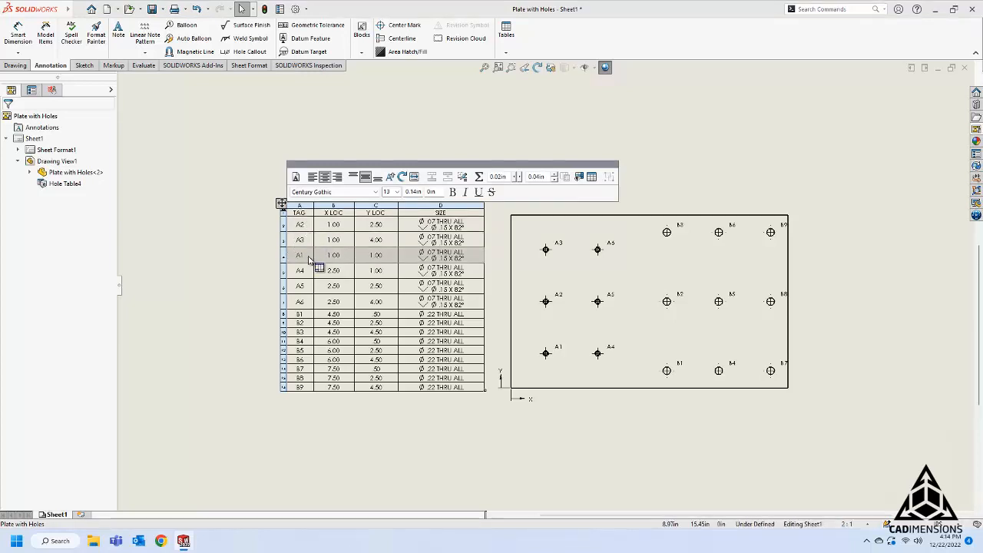
drag(283, 255, 283, 225)
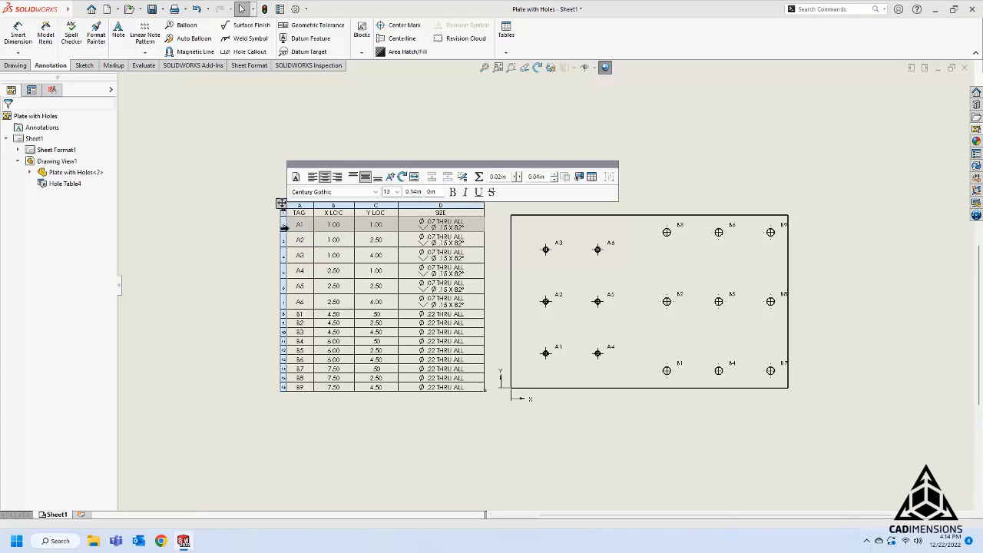
Examine the hole tags A1 to A6 on the plate's drawing view and the order in which they are numbered
click(577, 332)
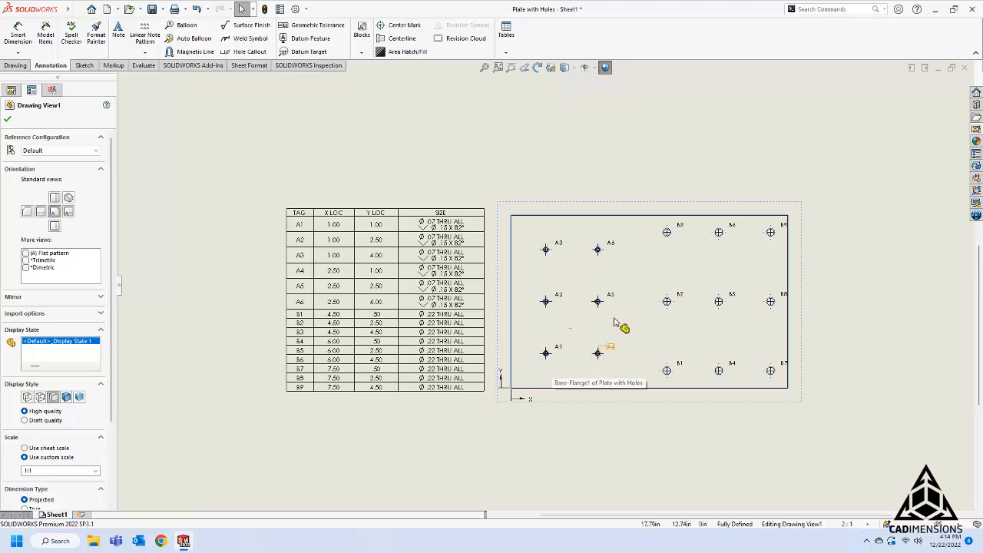
click(586, 166)
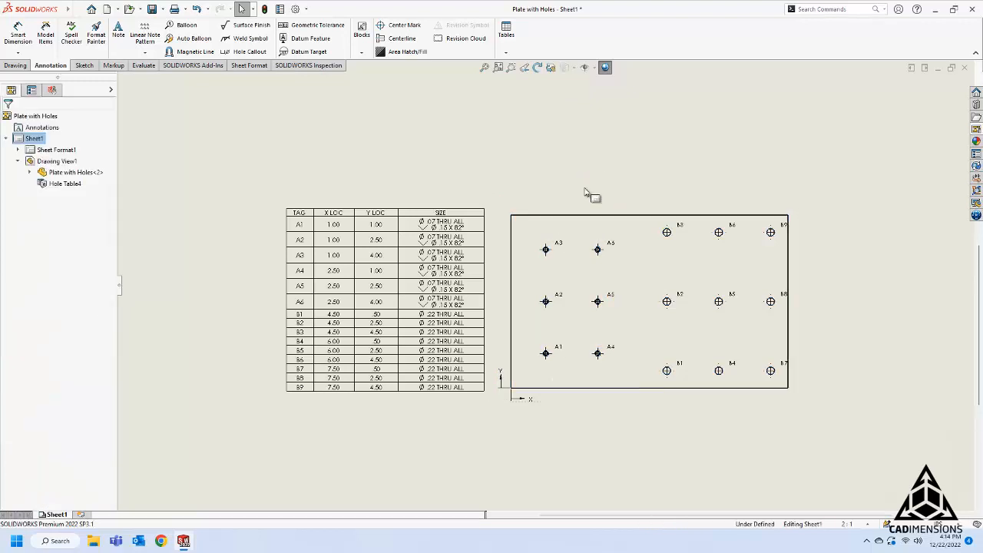
click(570, 353)
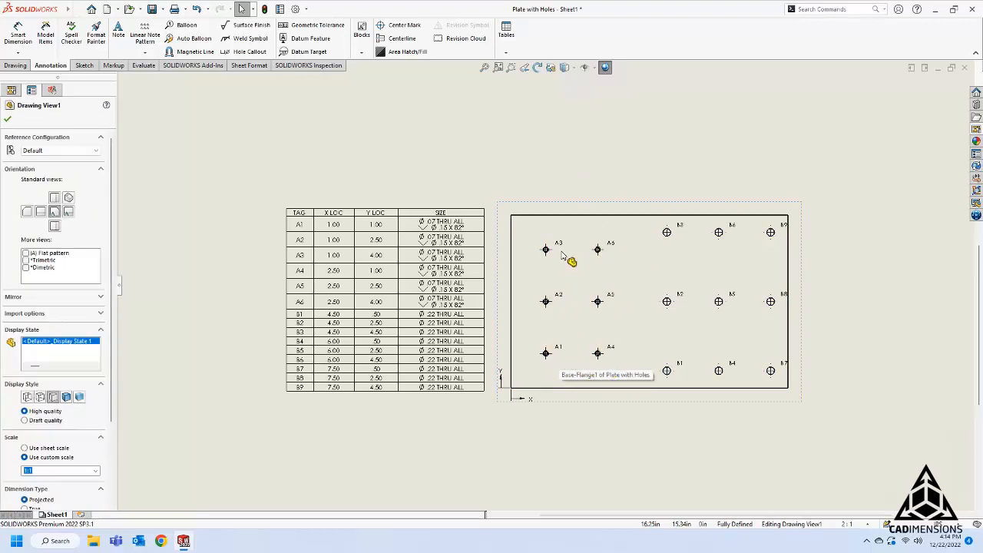
click(611, 348)
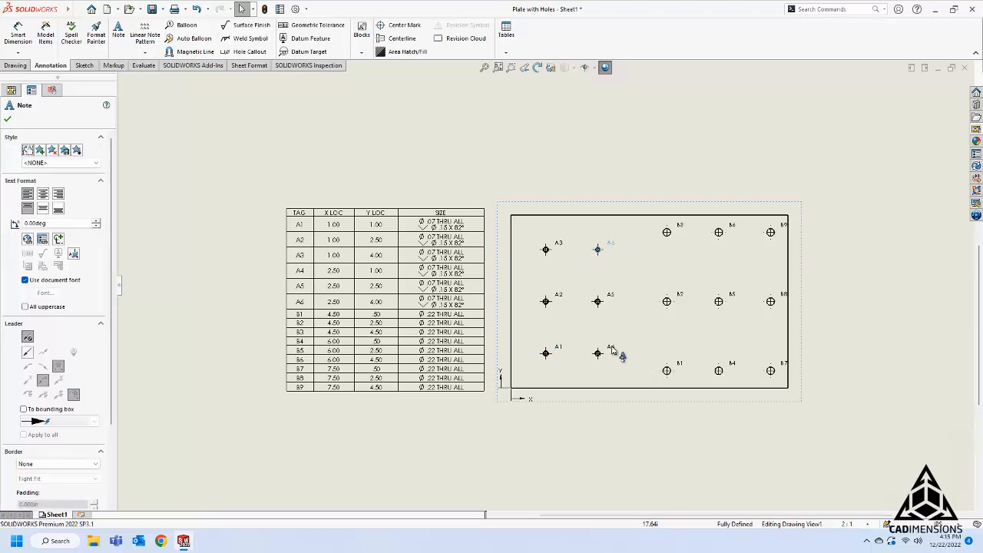
click(562, 344)
click(561, 296)
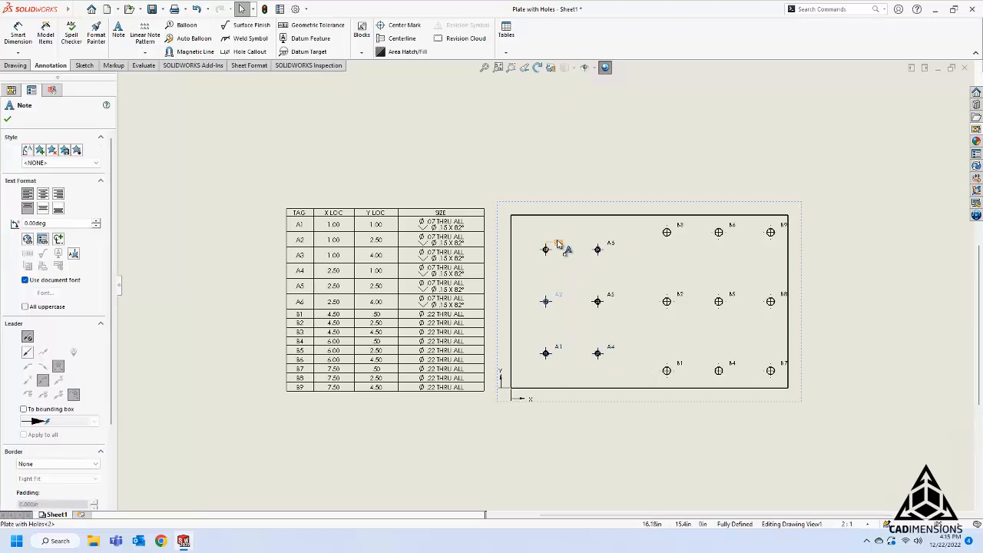
click(560, 245)
click(614, 245)
click(613, 349)
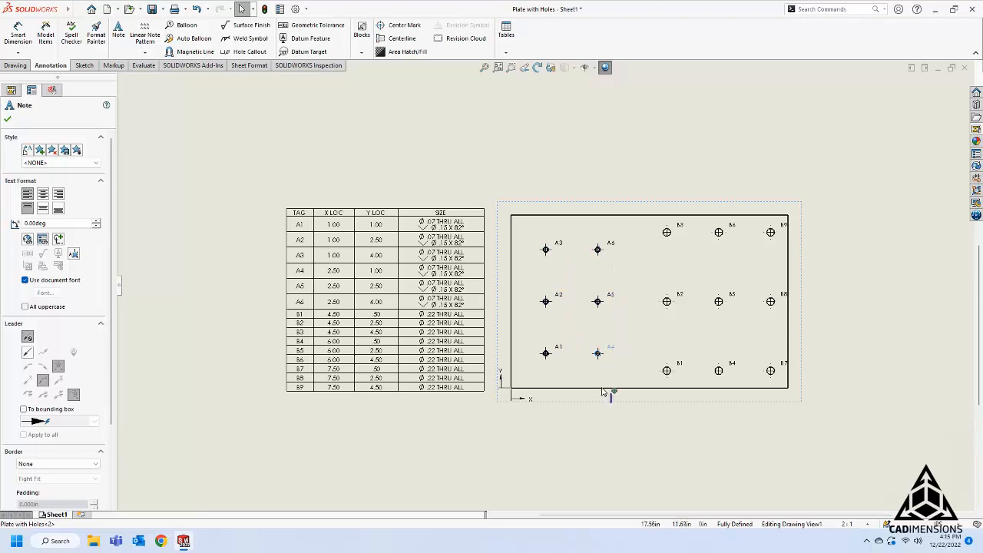
click(596, 401)
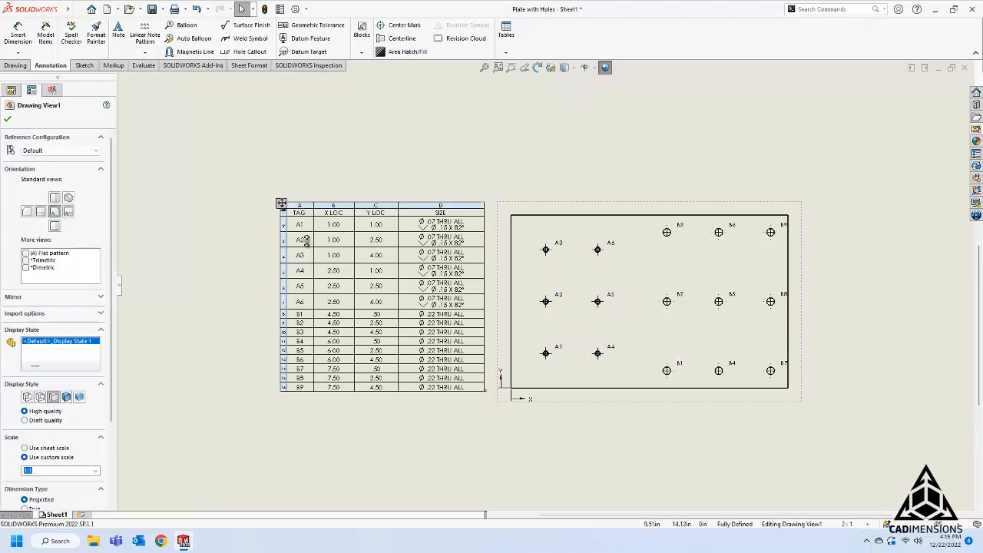
Delete the existing hole table from the sheet
click(282, 204)
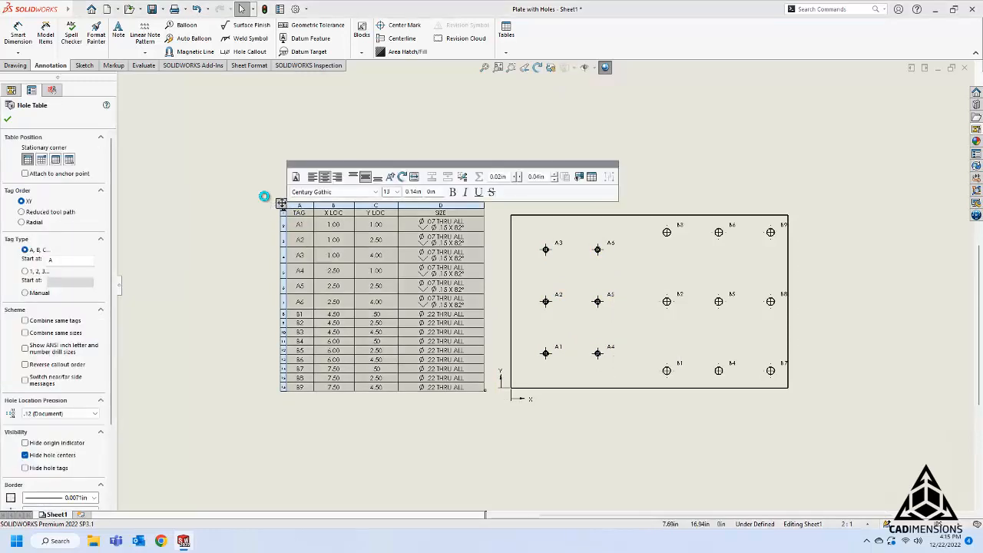
key(Delete)
Start a new hole table with the plate's lower-left corner as the origin and the plate face as the hole selection
click(508, 32)
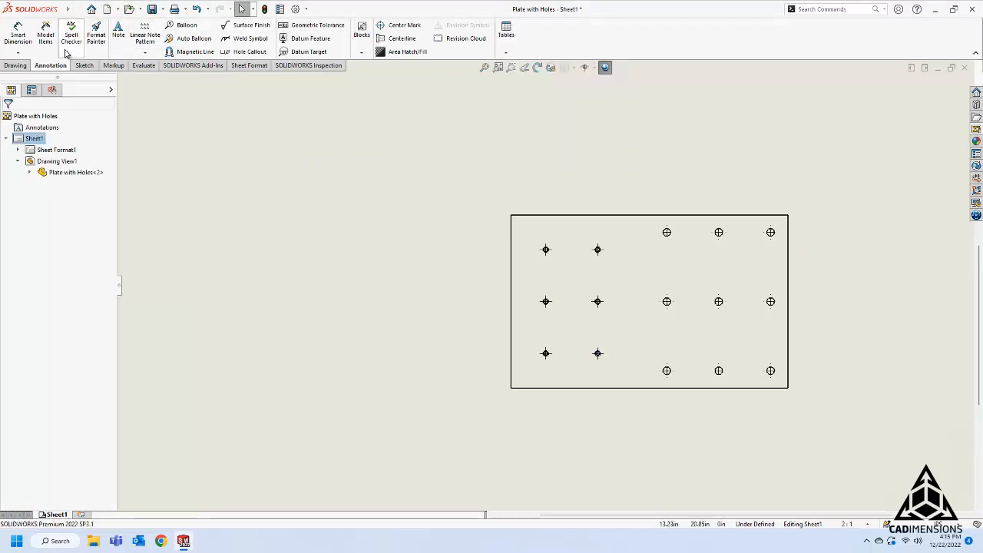
click(507, 44)
click(524, 76)
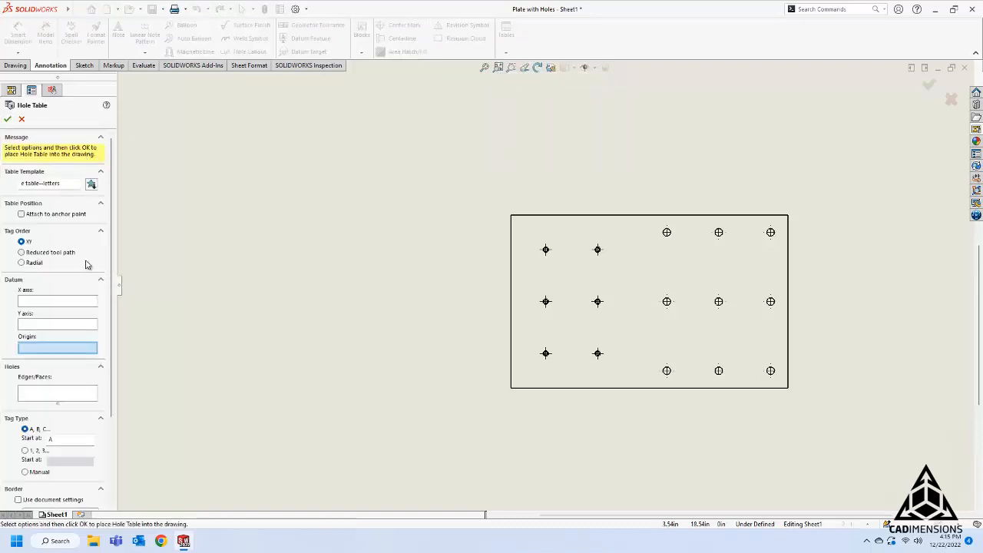
scroll(115, 281, down, 3)
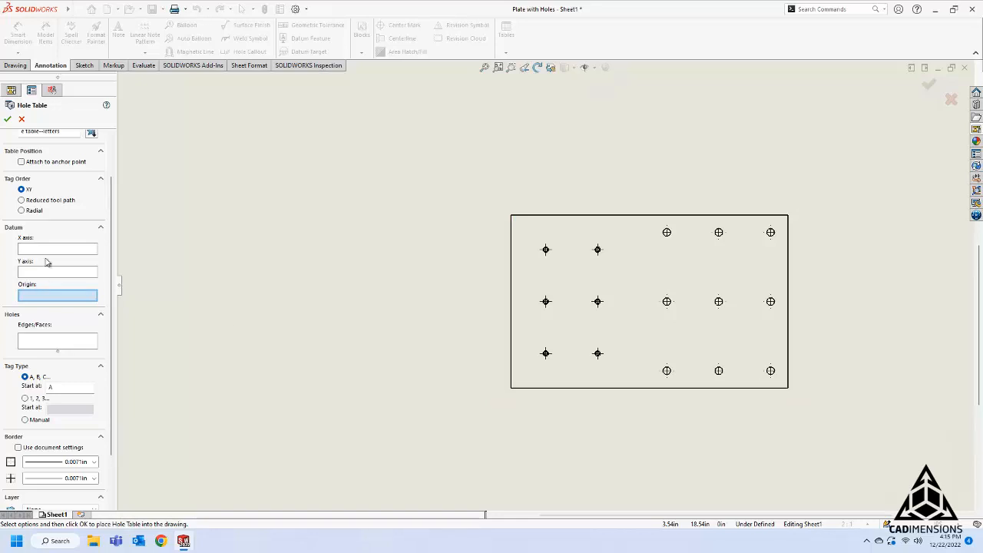
click(511, 389)
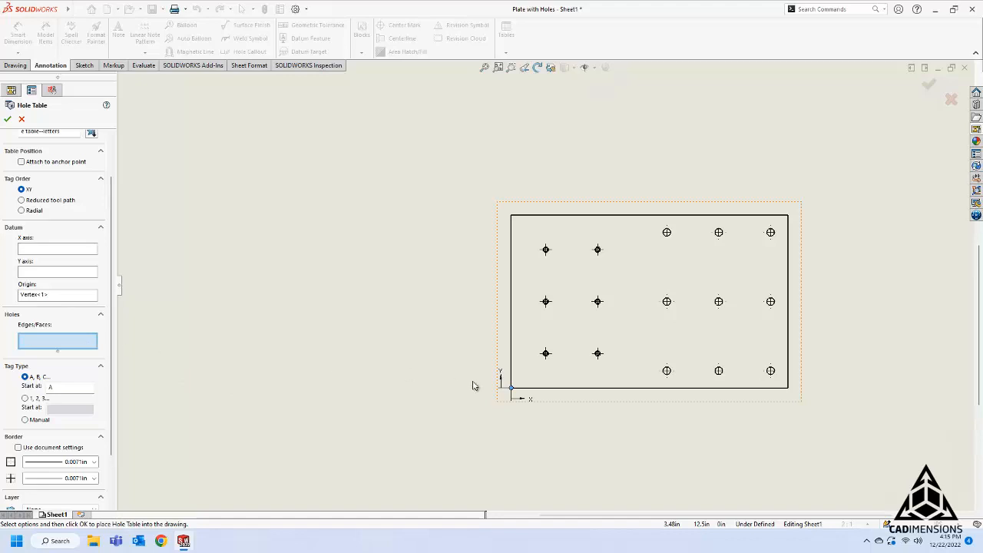
click(636, 361)
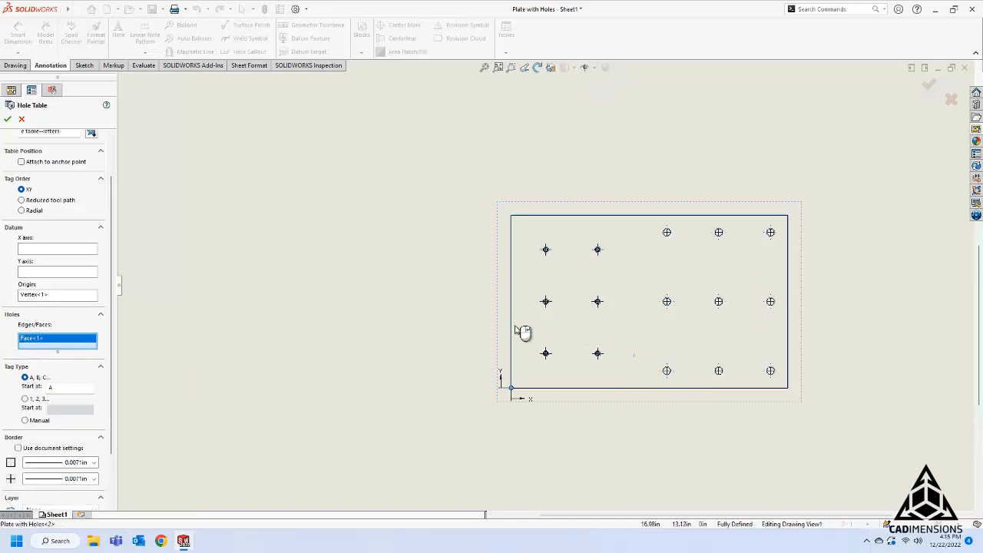
Try the Manual tag type for the new hole table and return to the A, B, C tag type
scroll(113, 345, down, 1)
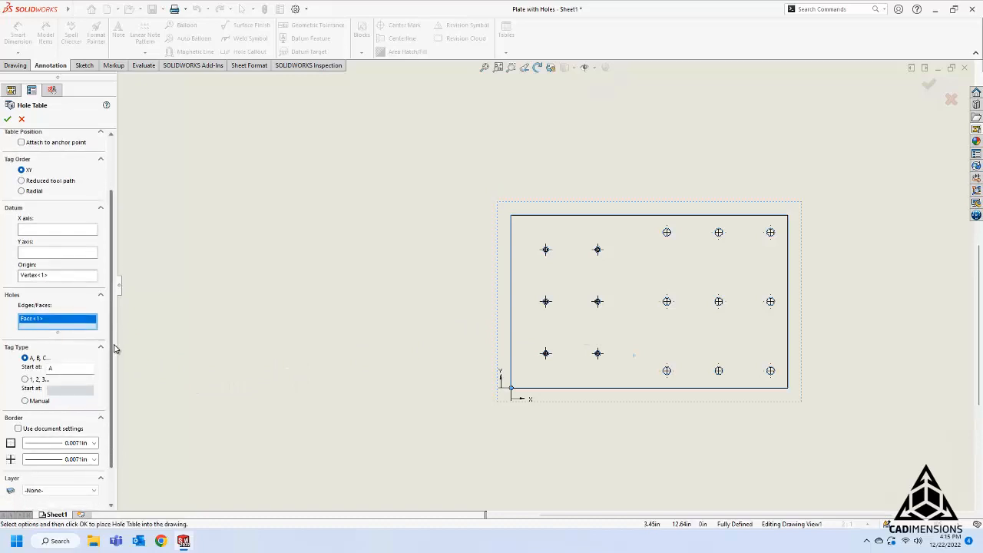
scroll(114, 349, down, 2)
click(26, 359)
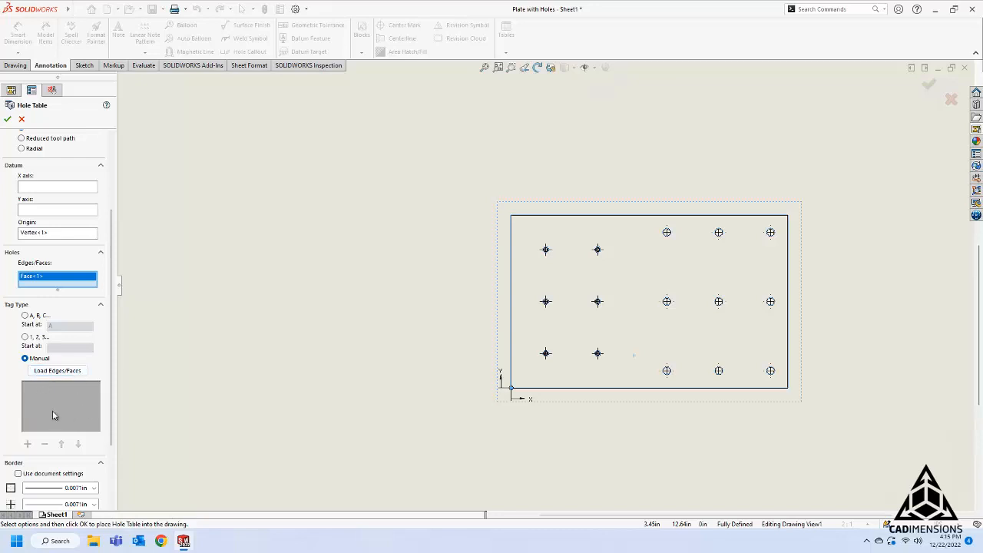
click(24, 315)
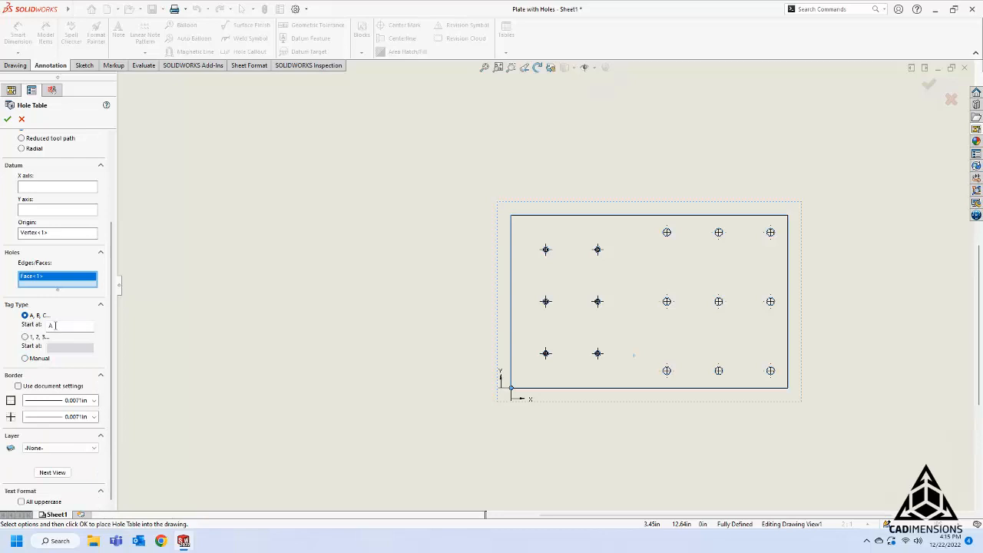
click(54, 324)
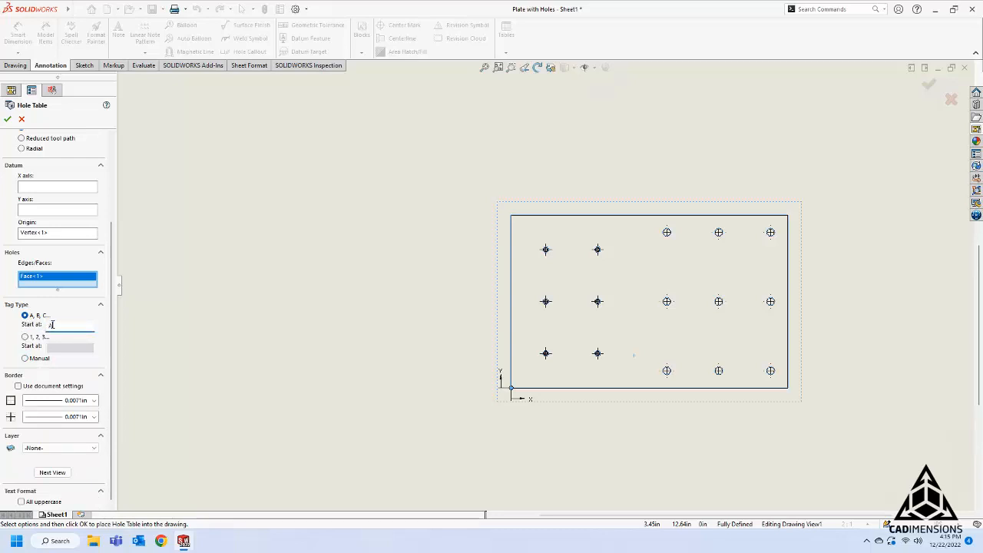
Accept the hole table settings and place the table on the sheet to the left of the plate view
drag(112, 287, 116, 197)
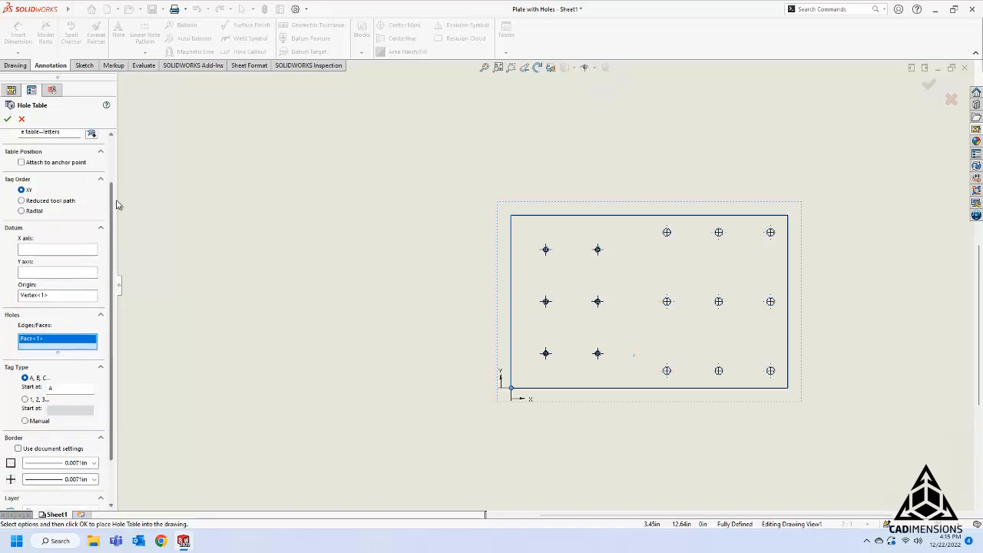
click(8, 120)
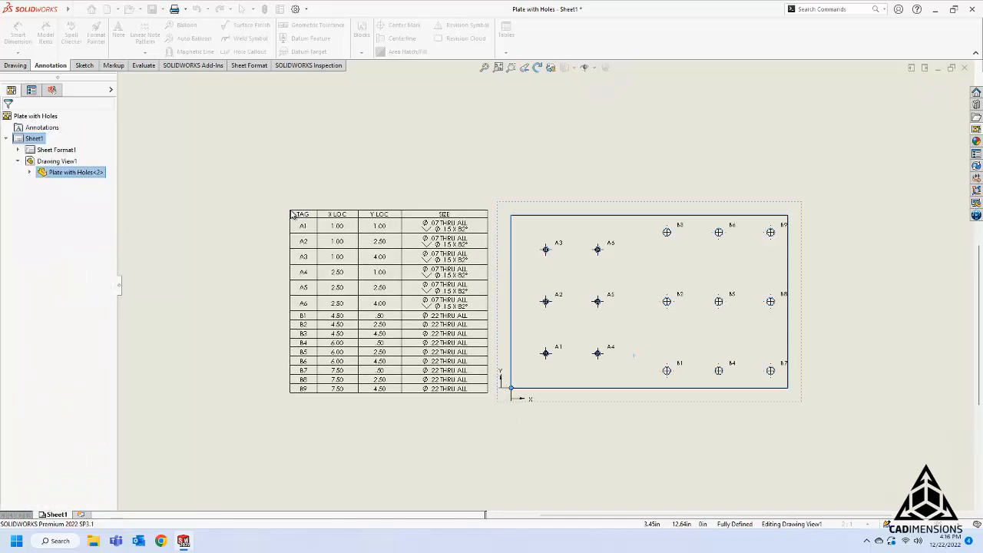
click(293, 214)
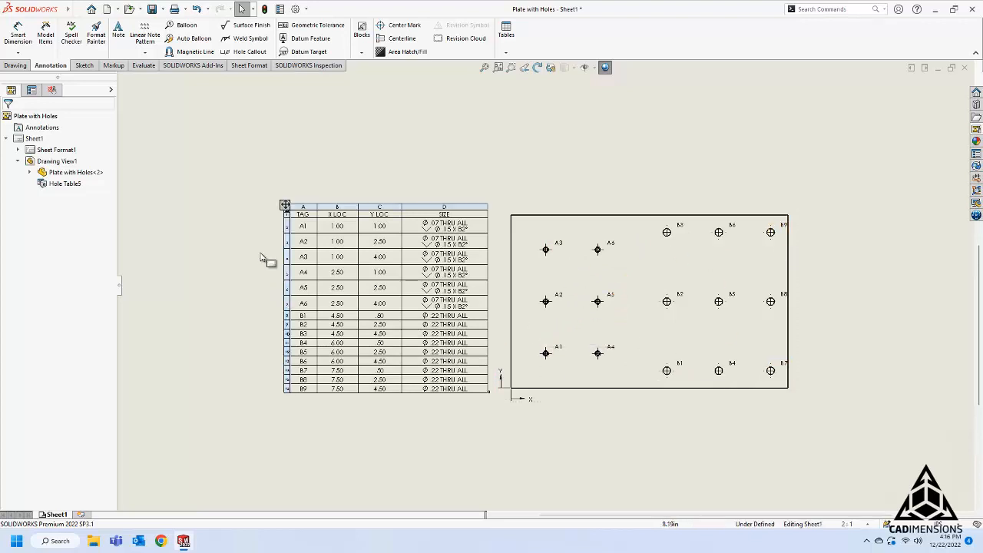
Swap the A4 and A6 rows in the hole table and check the A6 tag on the plate view
click(297, 217)
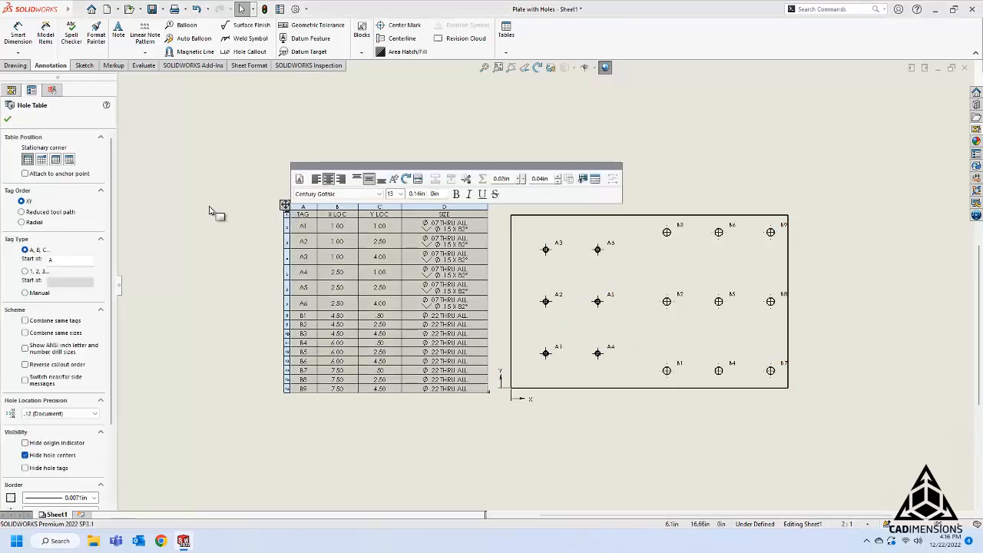
click(215, 212)
mouse_move(278, 302)
mouse_down()
mouse_move(283, 268)
mouse_move(287, 302)
mouse_up()
click(234, 307)
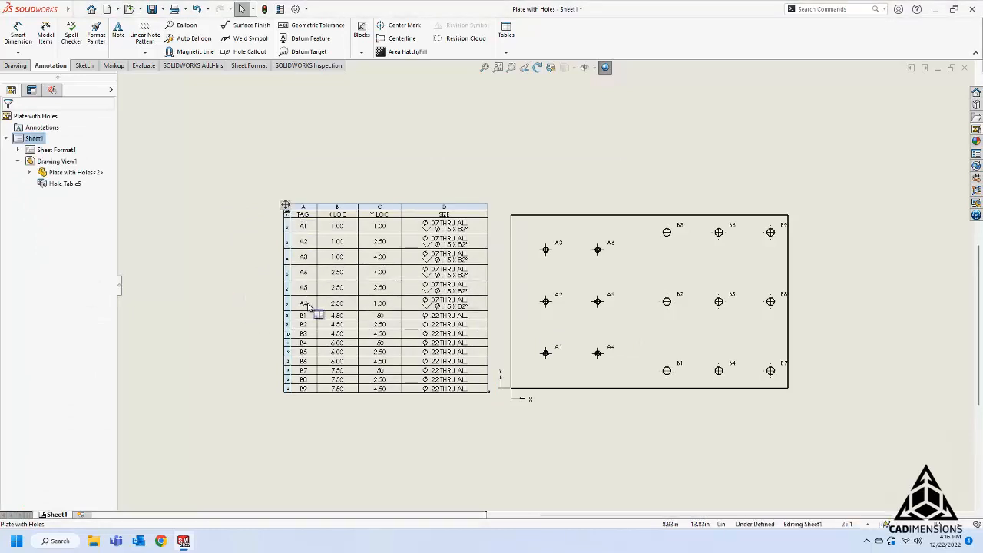
click(312, 274)
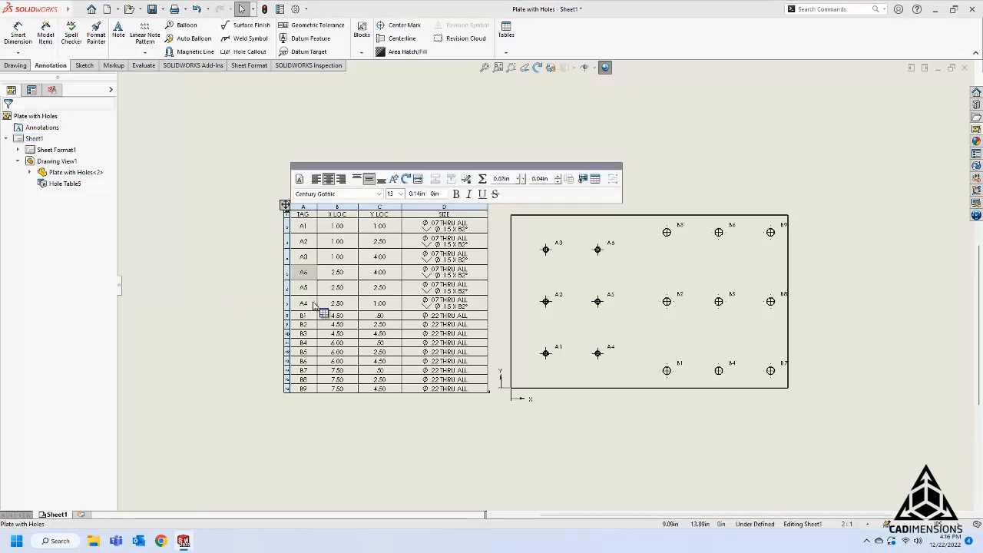
click(612, 244)
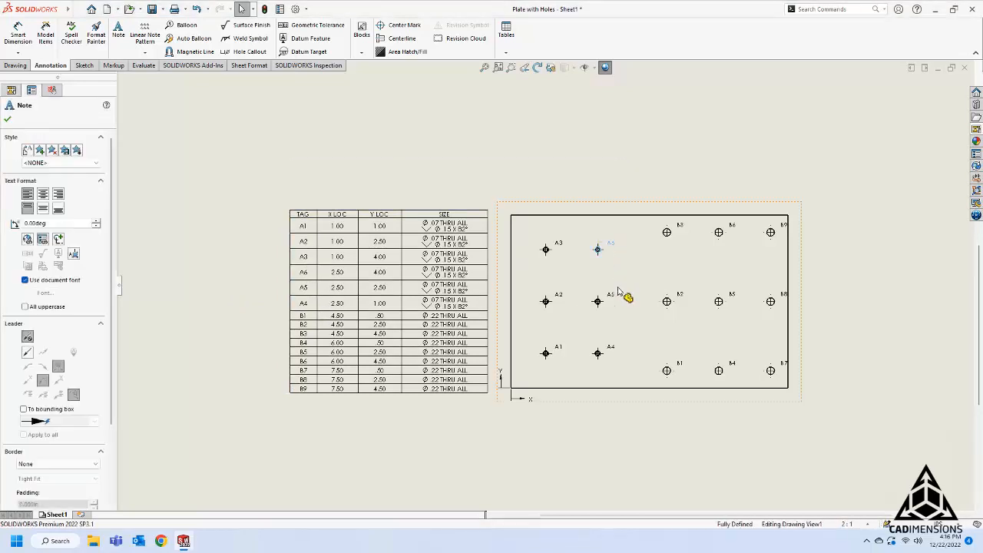
click(512, 459)
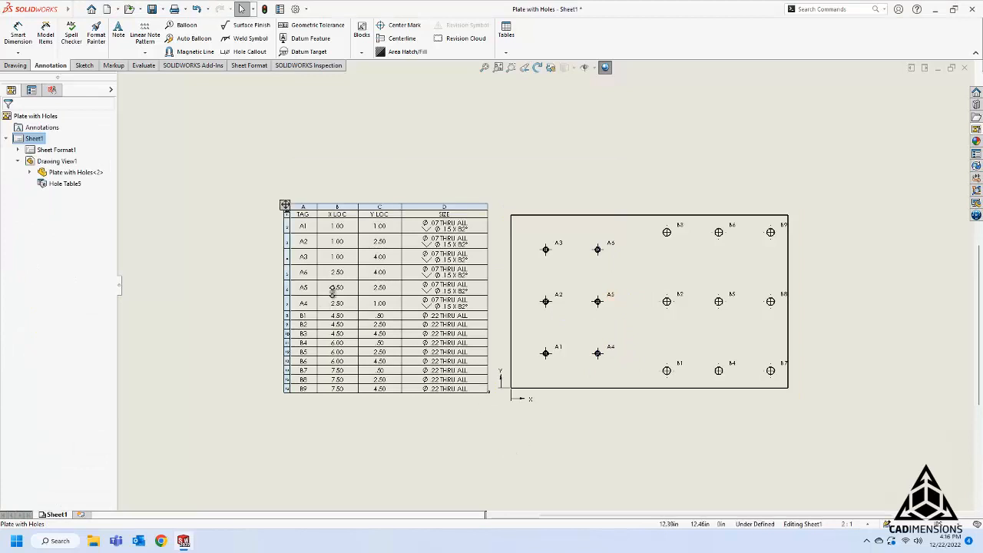
Set the tag type of the placed hole table to Manual
click(285, 205)
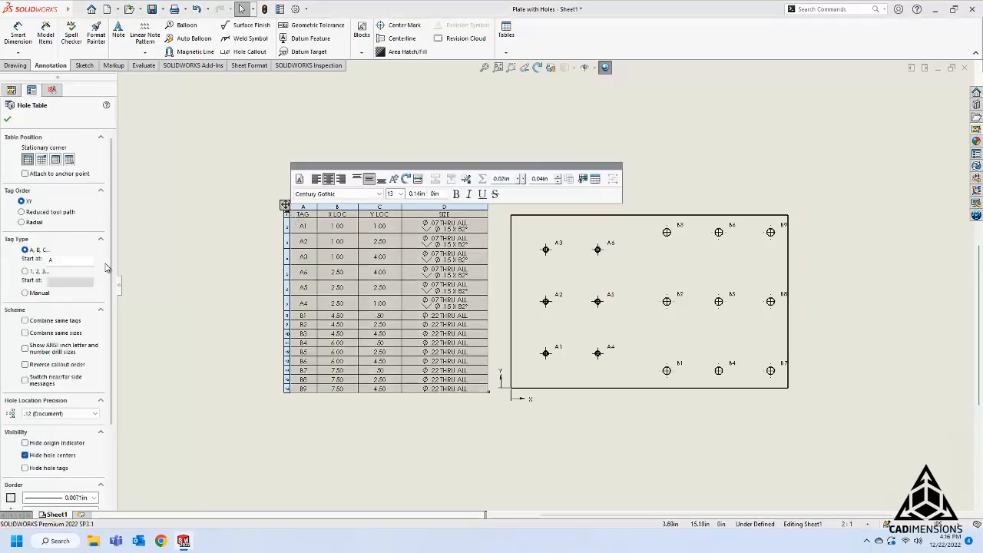
scroll(79, 280, down, 1)
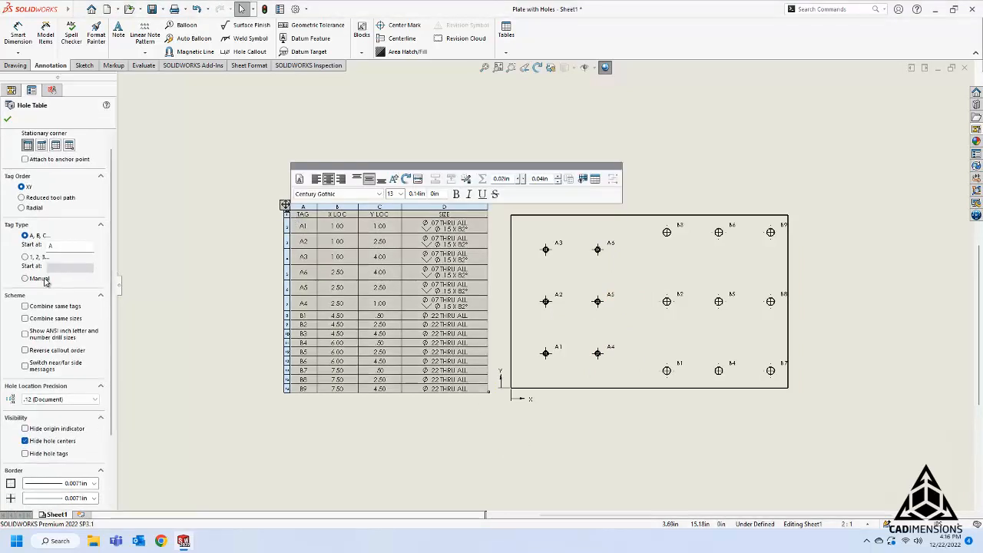
click(44, 281)
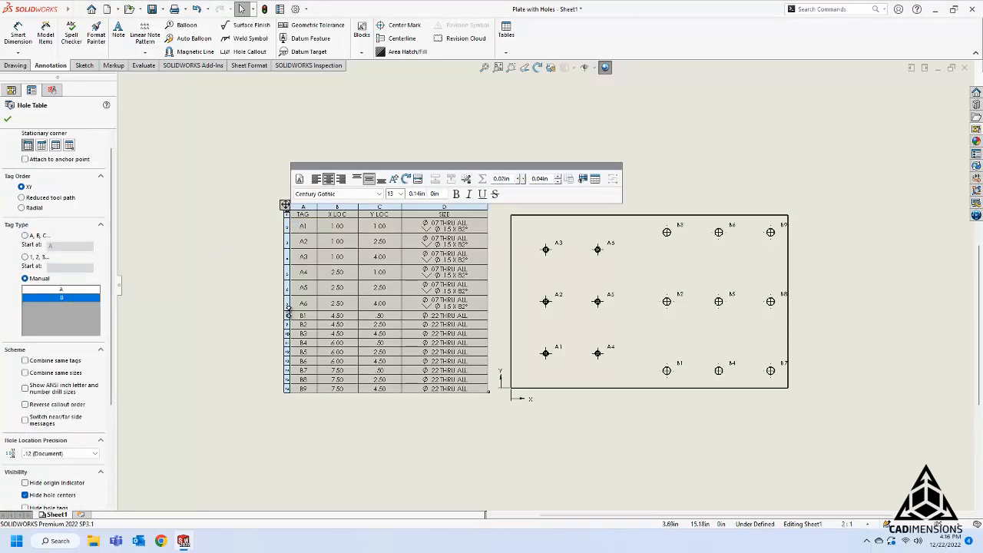
click(78, 290)
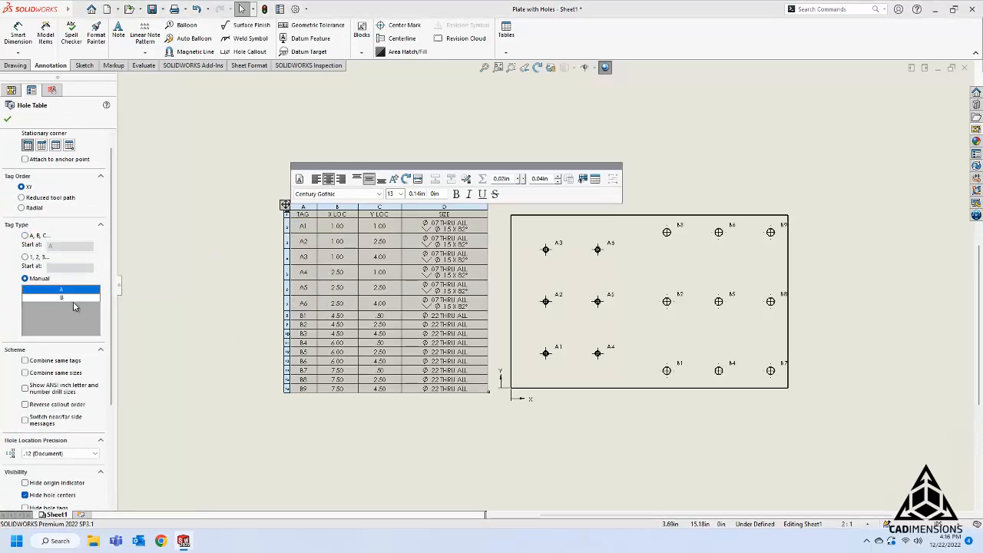
click(238, 283)
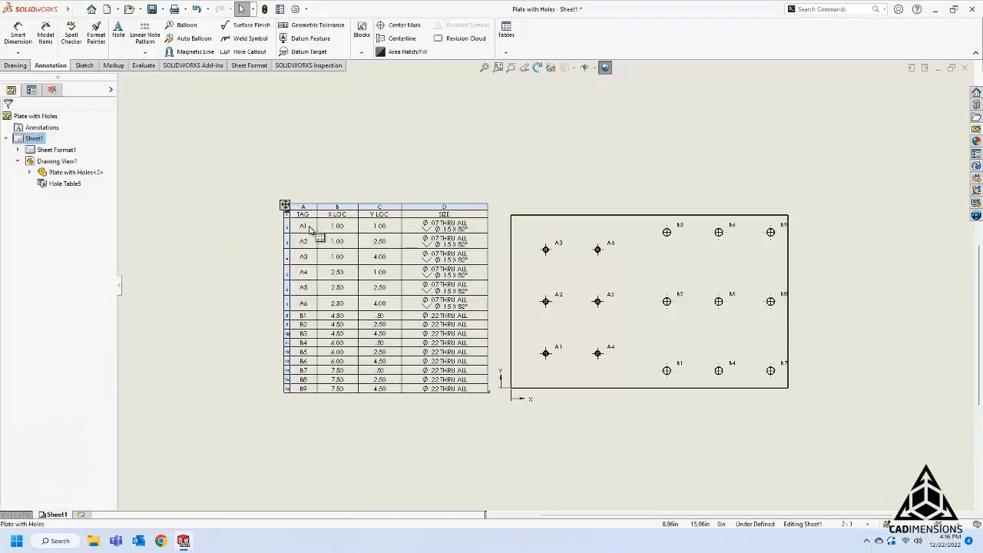
Renumber the A4 hole tag as 46 in the hole table's tag column
click(311, 278)
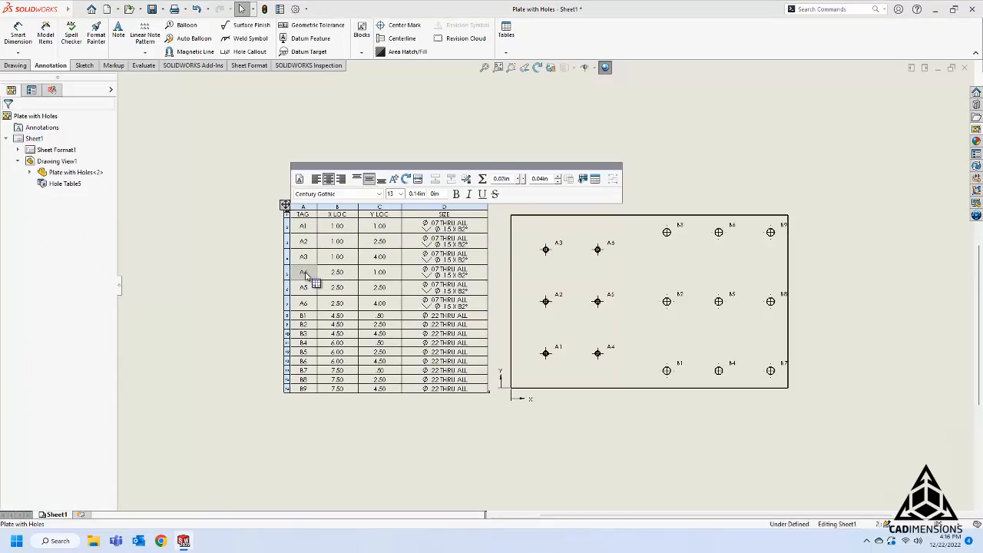
click(309, 281)
click(309, 281)
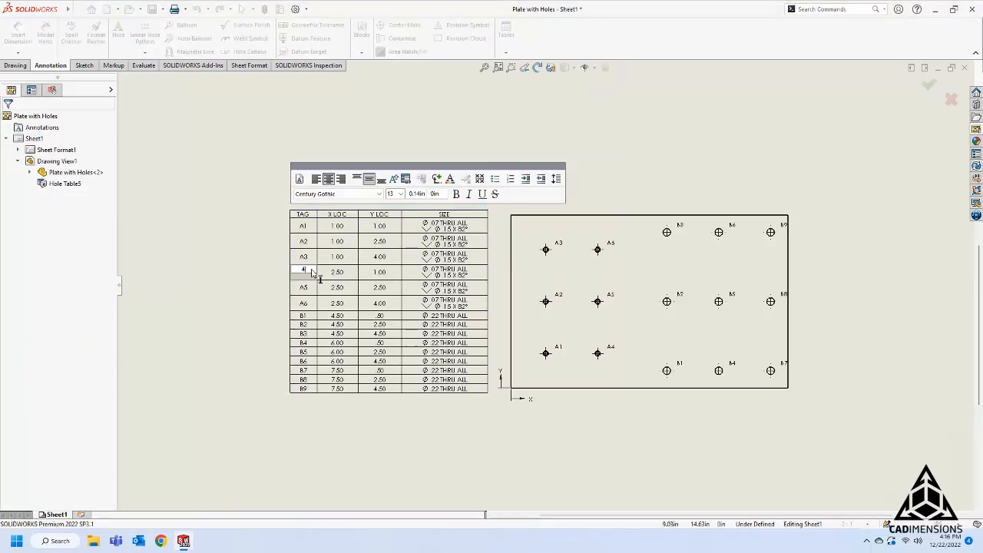
key(Return)
Try to renumber the A46 hole tag as 6 in the hole table's tag column
double_click(308, 271)
key(Return)
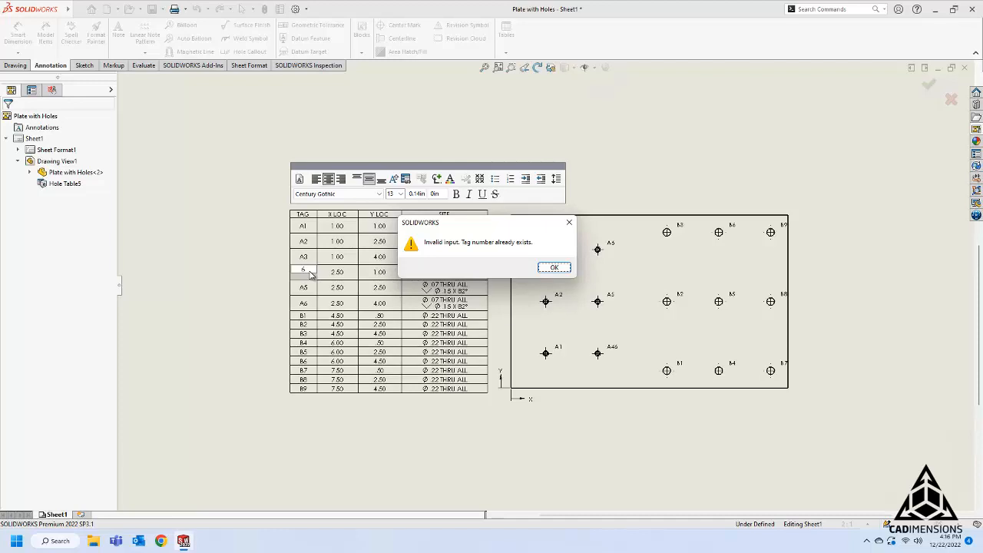
click(554, 268)
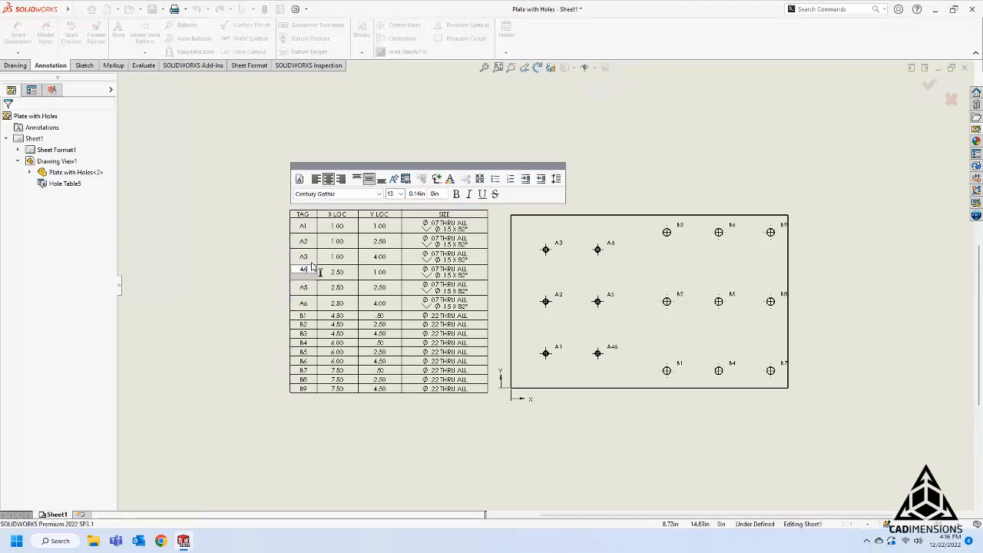
click(273, 271)
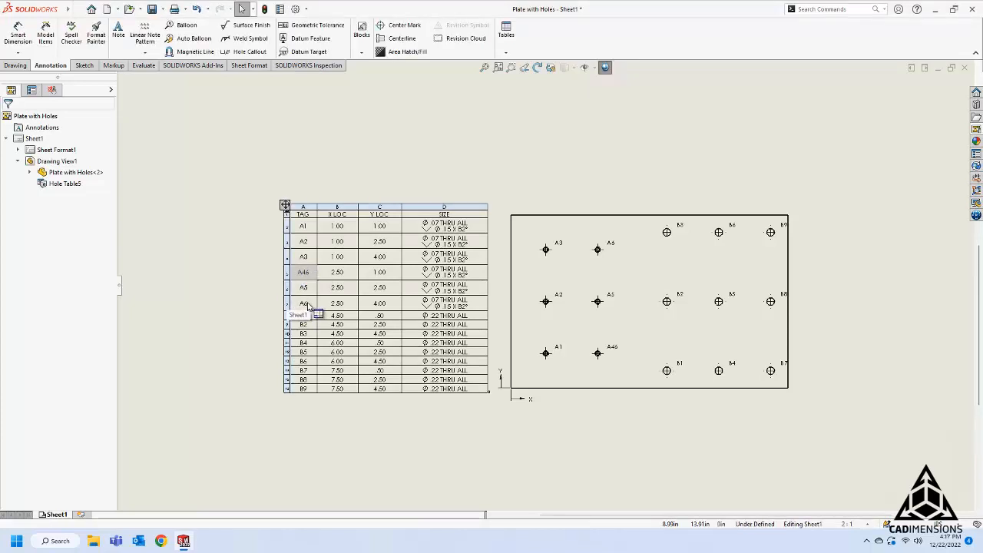
Renumber the A6 hole tag as 4 and the A46 hole tag as 6 in the hole table
double_click(307, 304)
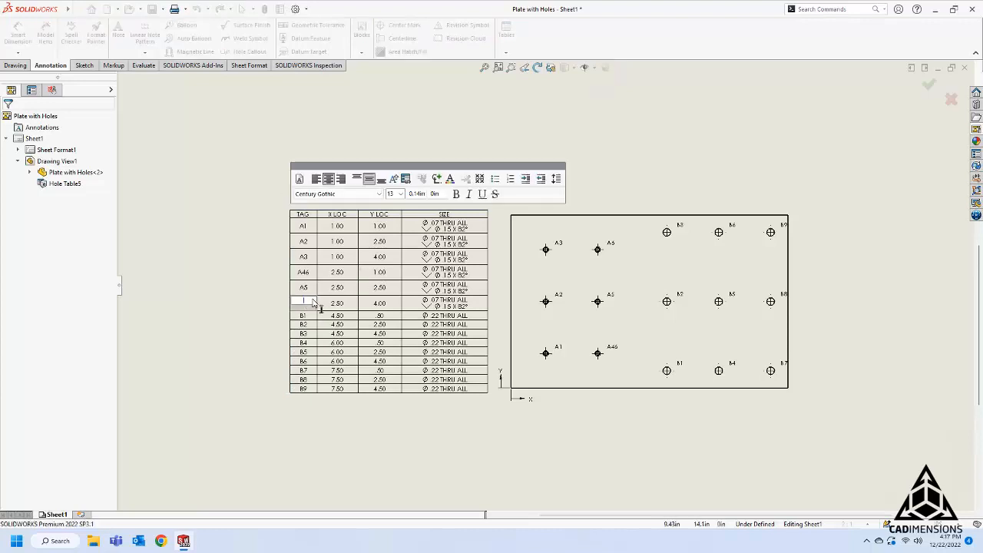
key(Return)
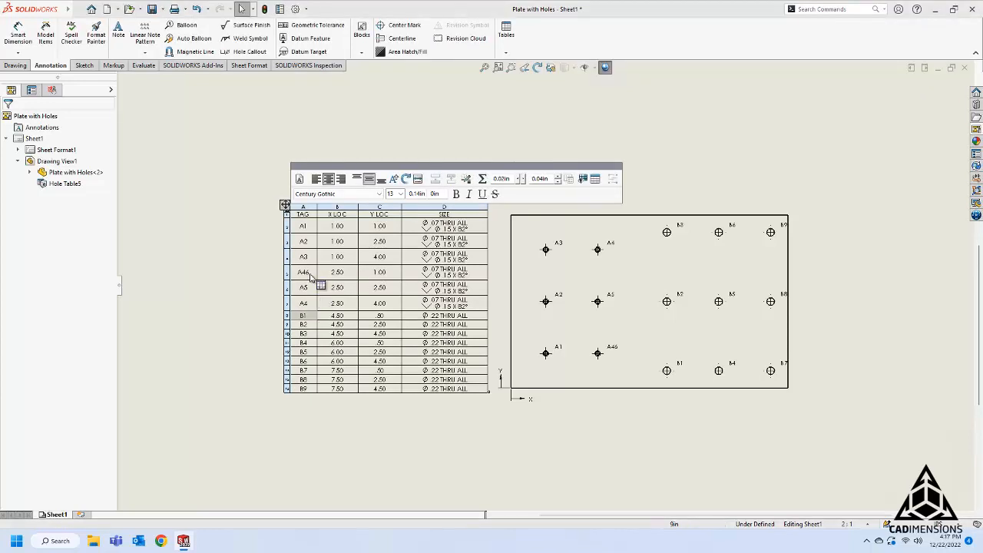
double_click(308, 271)
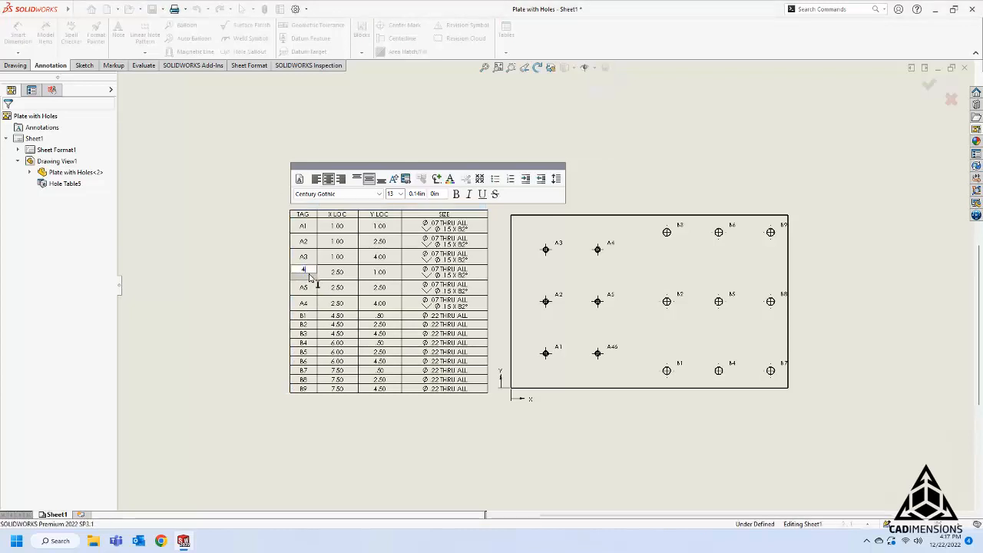
click(248, 289)
mouse_move(279, 302)
mouse_down()
mouse_move(282, 274)
mouse_move(281, 310)
mouse_up()
click(228, 285)
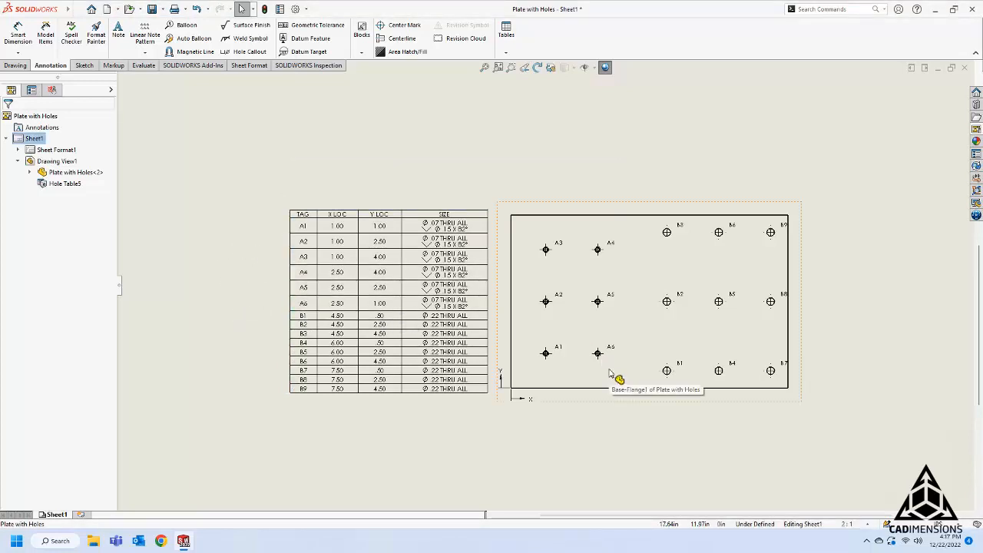
Check the order of the A-series hole tags on the plate view, from A1 around to A6
click(558, 348)
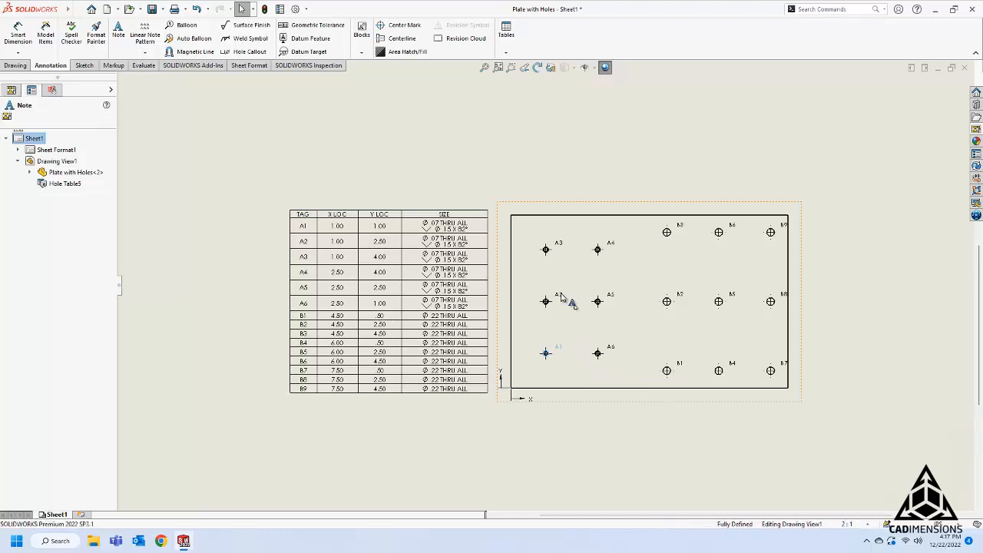
click(612, 245)
click(542, 449)
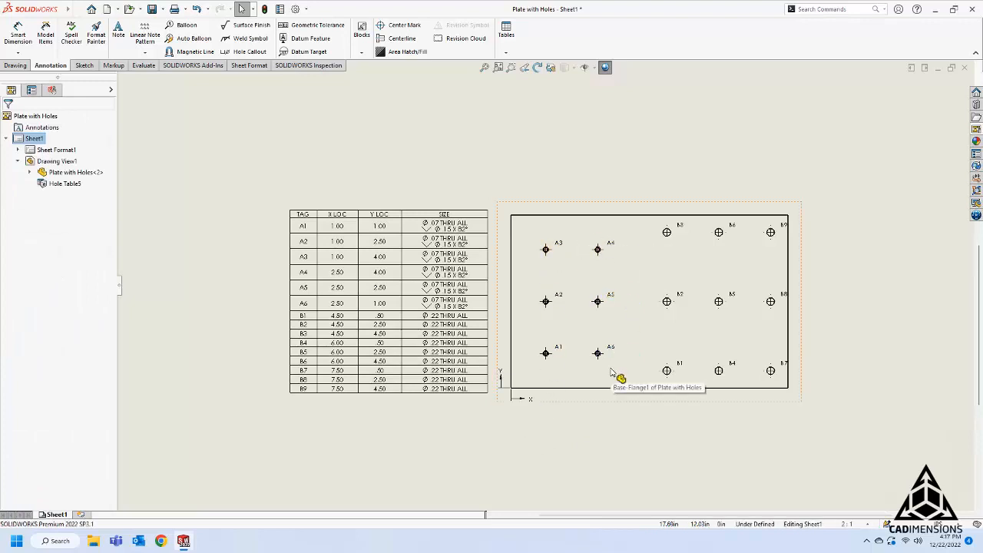
Change the hole table's manual tag letters from A to X and from B to Y, and accept the table settings
click(310, 257)
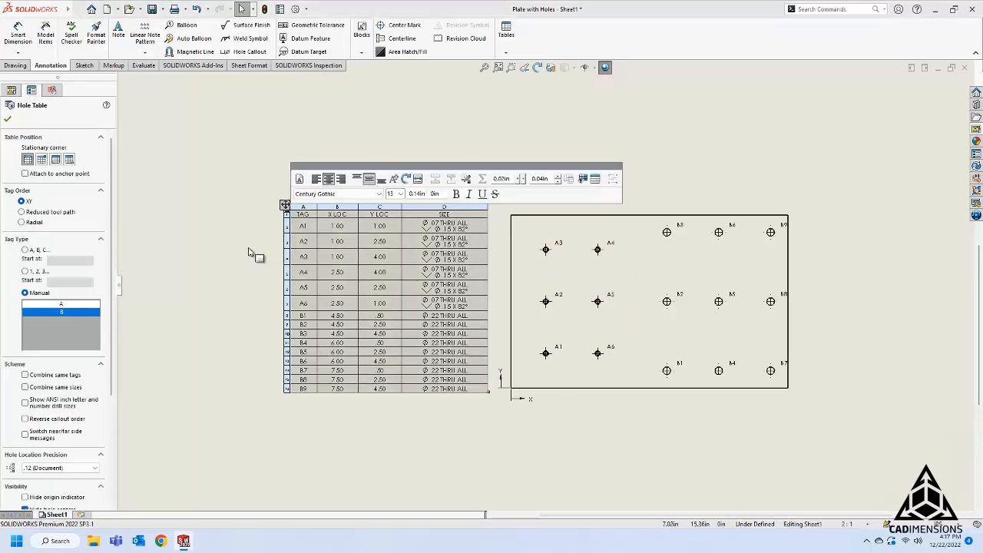
click(55, 304)
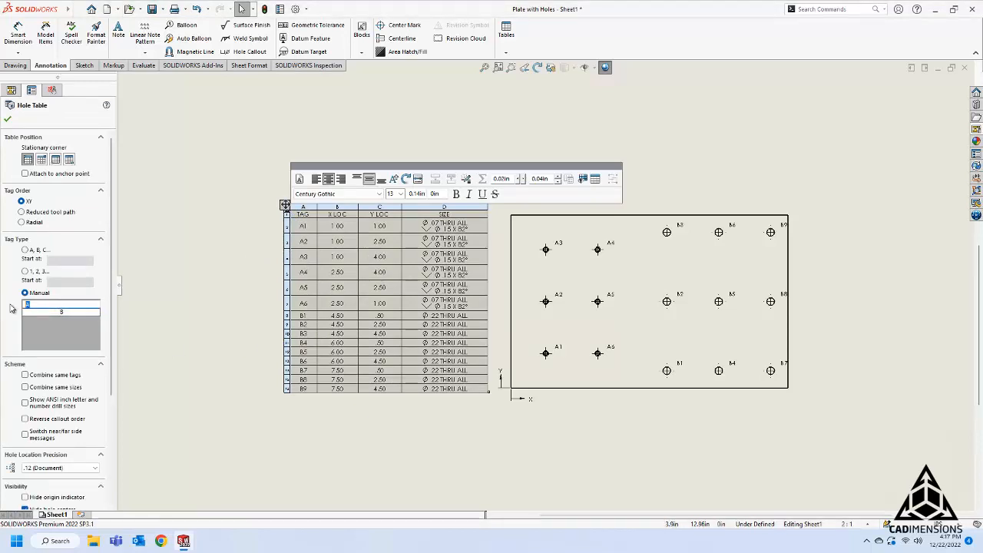
text(X)
click(62, 312)
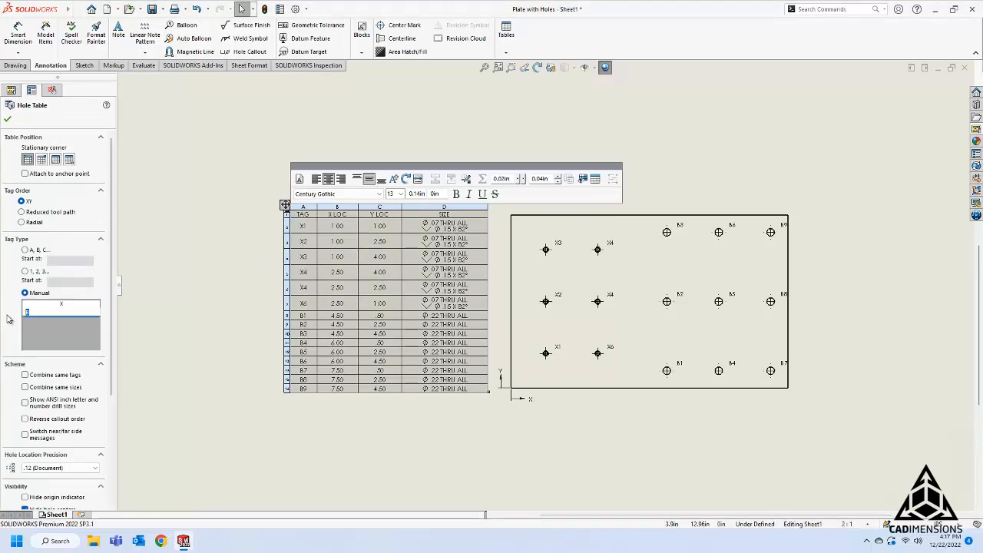
text(Y)
key(Return)
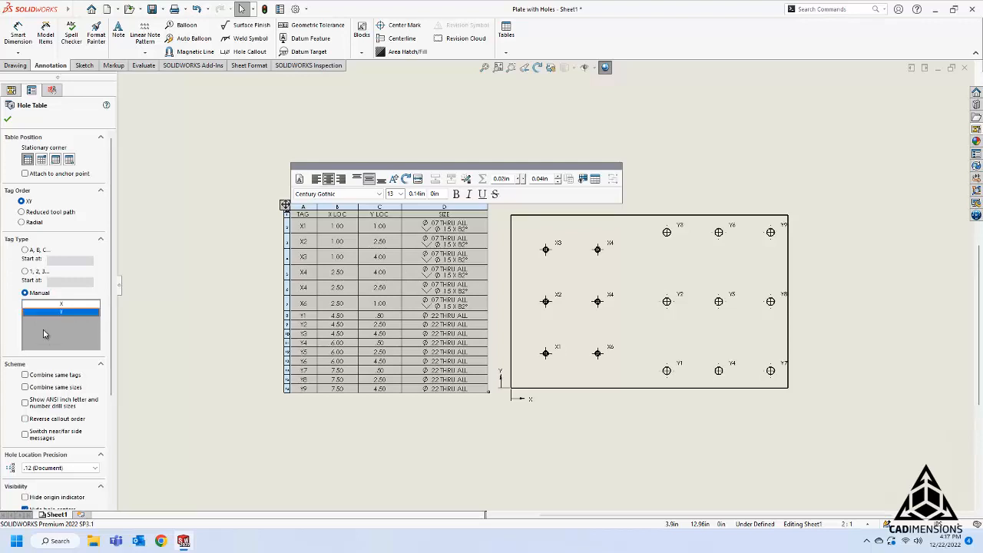
click(8, 120)
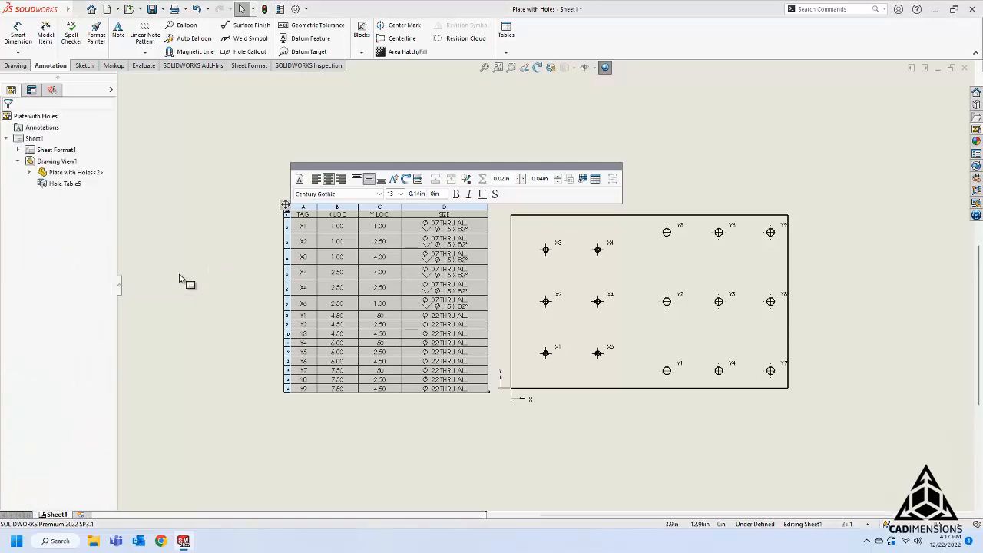